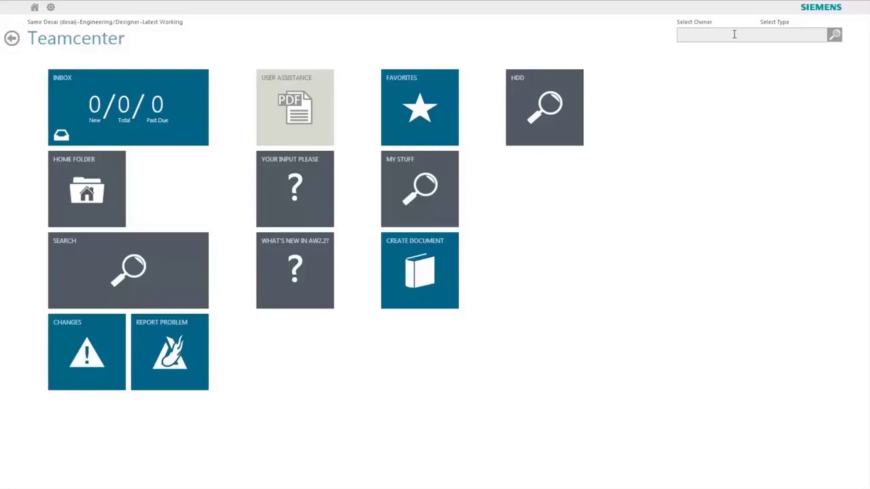
Type 'powe' and pick the 'power' autocomplete suggestion as the search term
text(p)
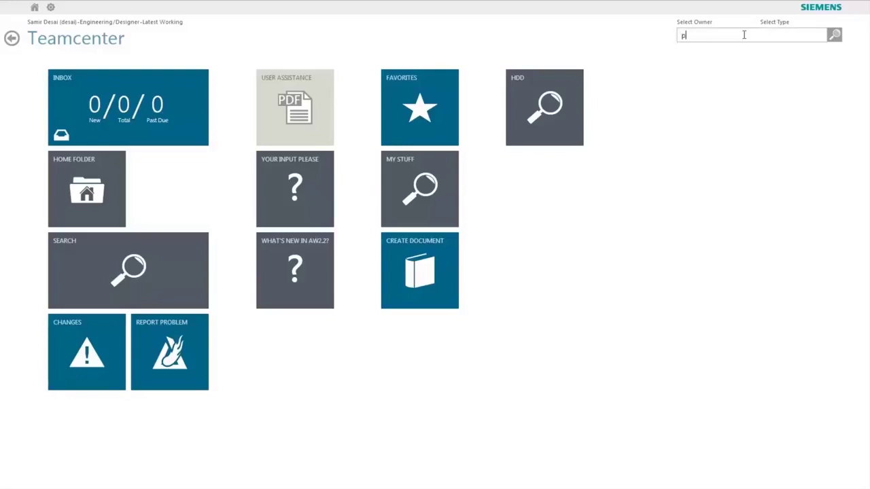
text(o)
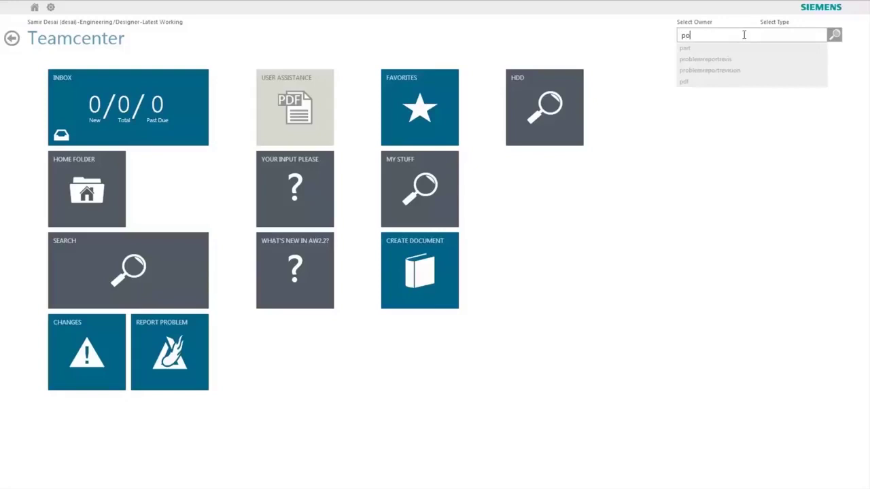
text(we)
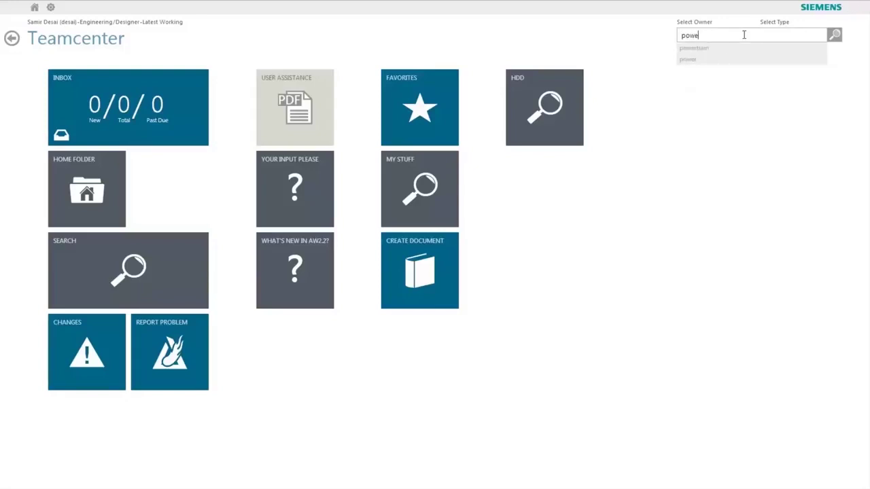
click(695, 60)
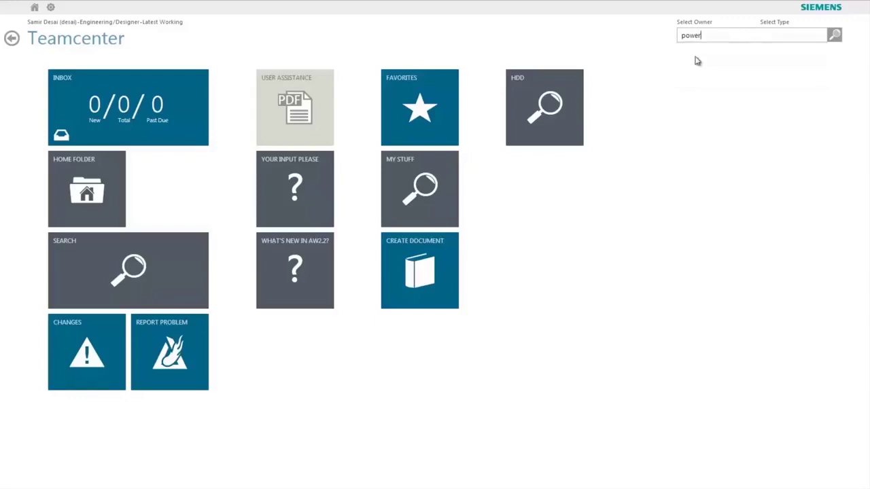
Run the 'power' search and highlight its count of 154 results
click(835, 35)
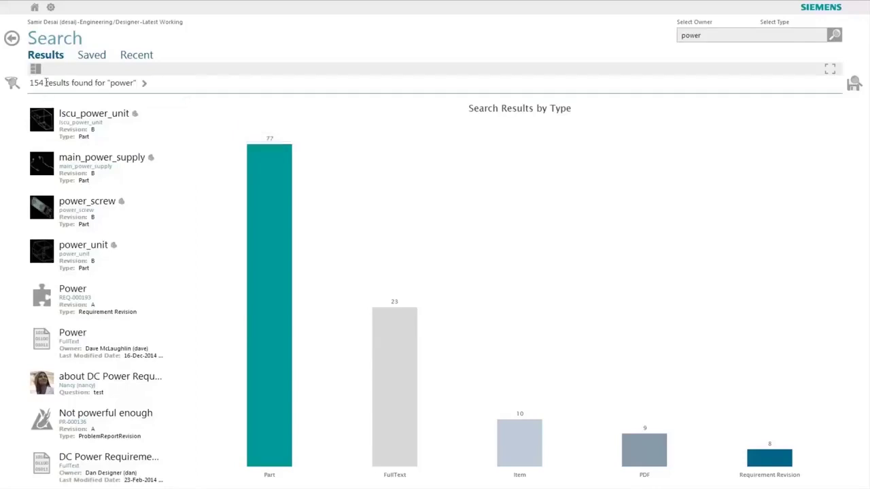
drag(45, 83, 28, 83)
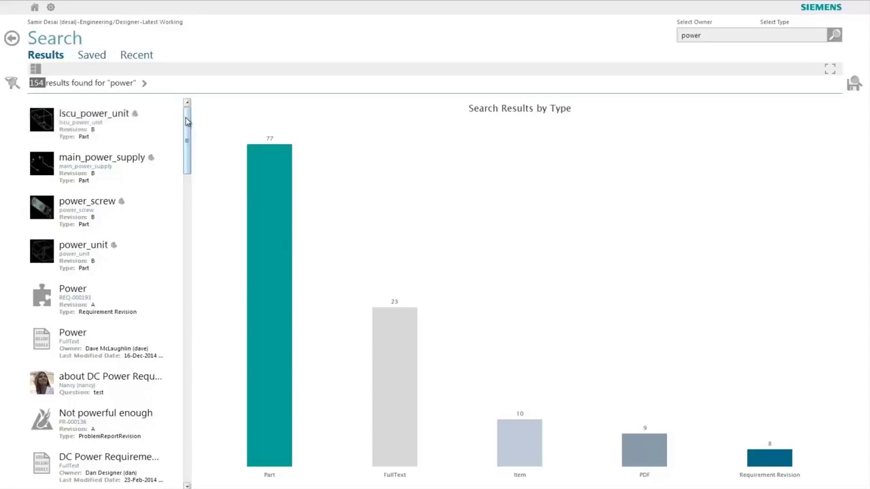
drag(187, 121, 206, 387)
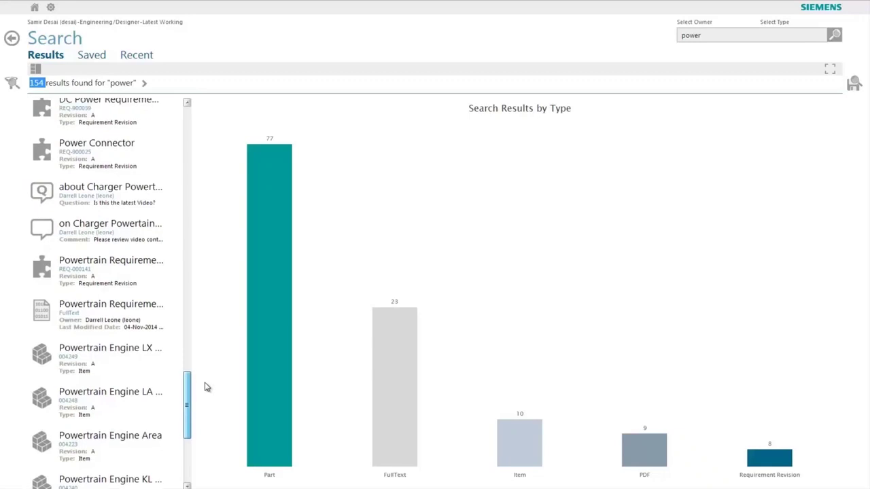
drag(206, 388, 188, 442)
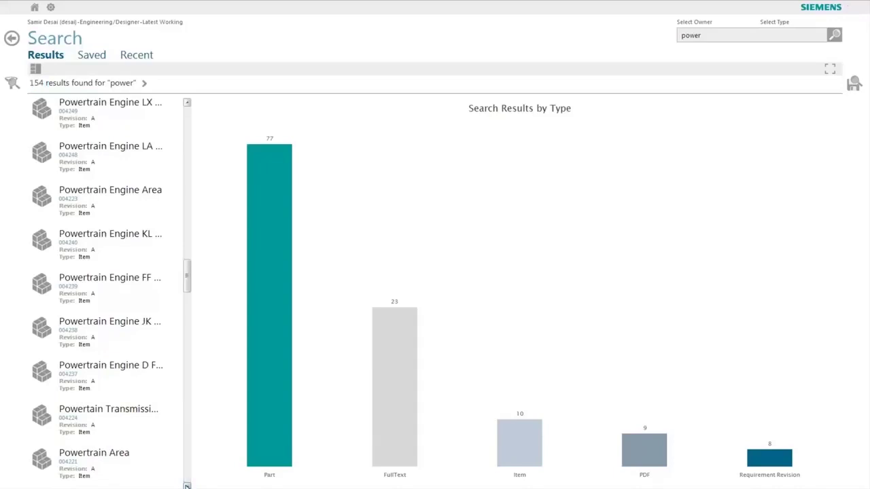
drag(185, 276, 189, 352)
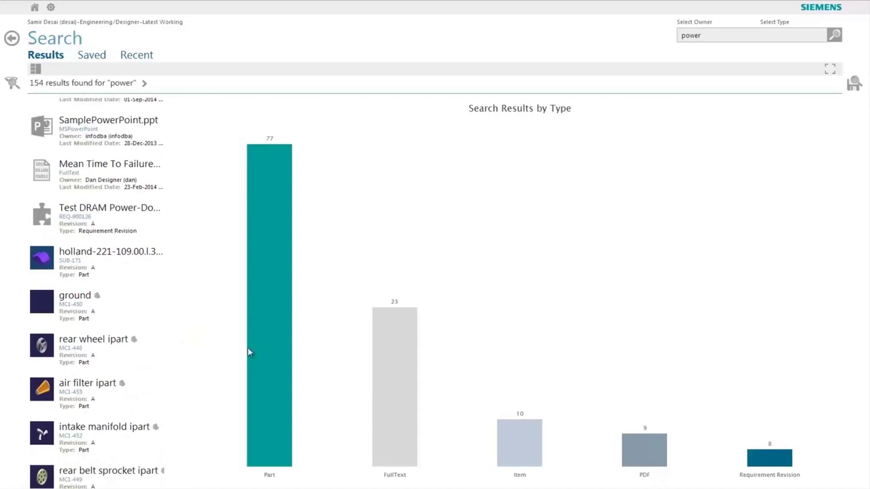
Try the List and Table layouts for the power results
click(37, 70)
click(40, 84)
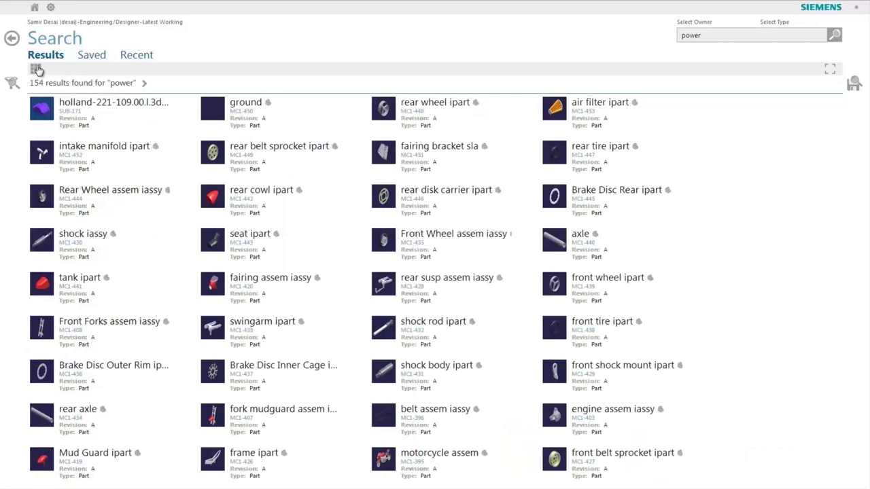
click(35, 69)
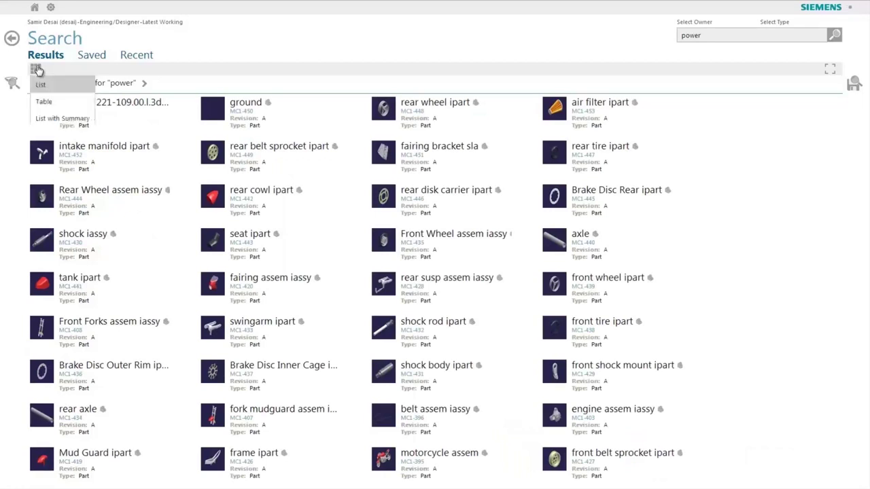
click(43, 104)
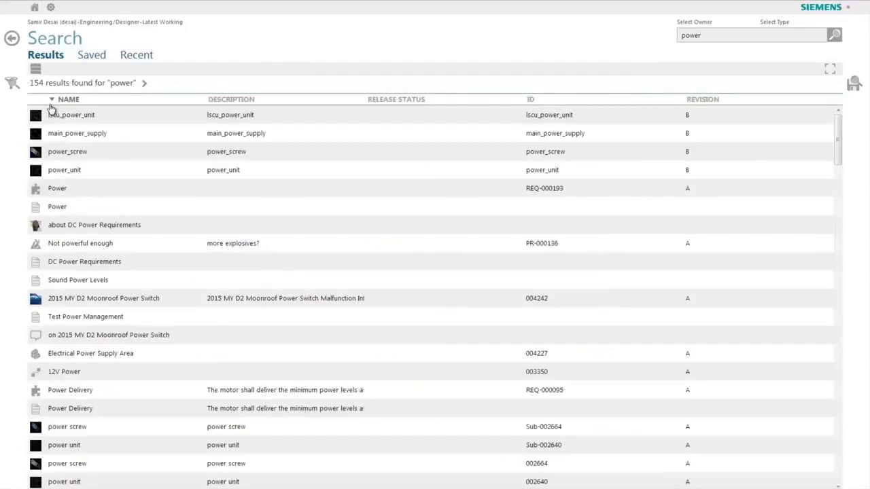
Sort the results ascending by Name and switch to List with Summary
click(51, 106)
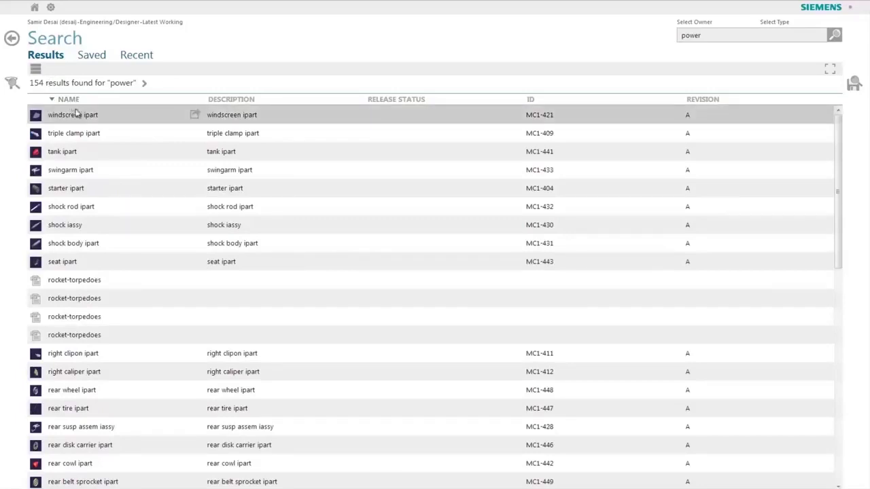
click(65, 99)
click(37, 72)
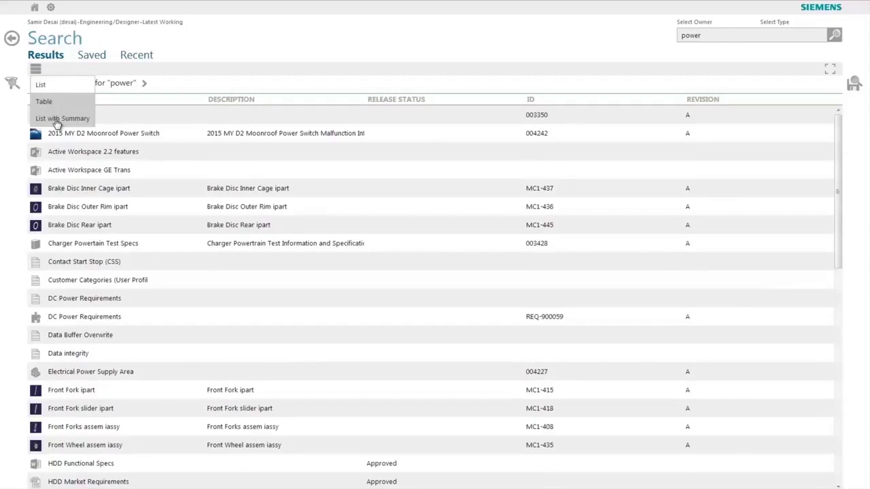
click(57, 119)
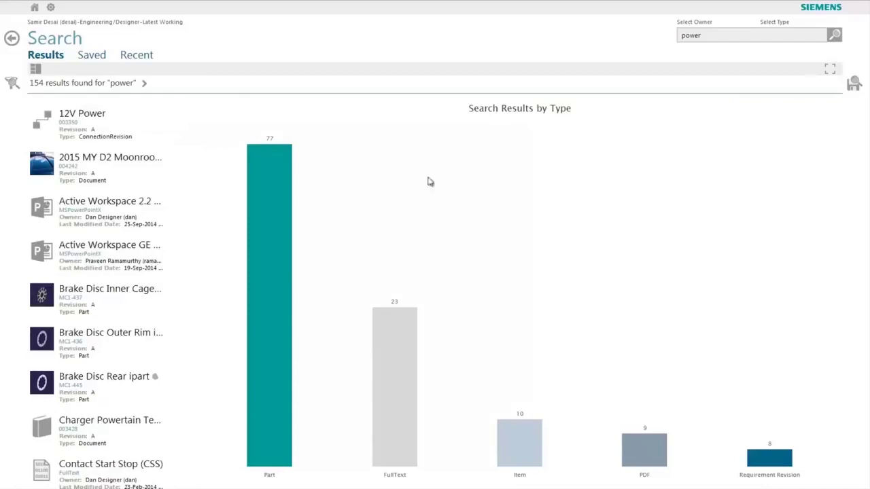
Filter the power results to Type: Part, leaving 77 results charted by owner
mouse_move(288, 245)
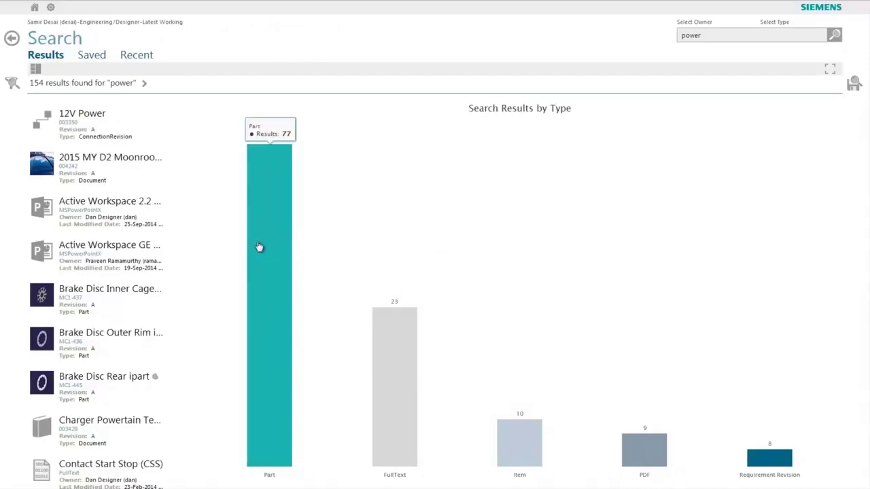
click(277, 187)
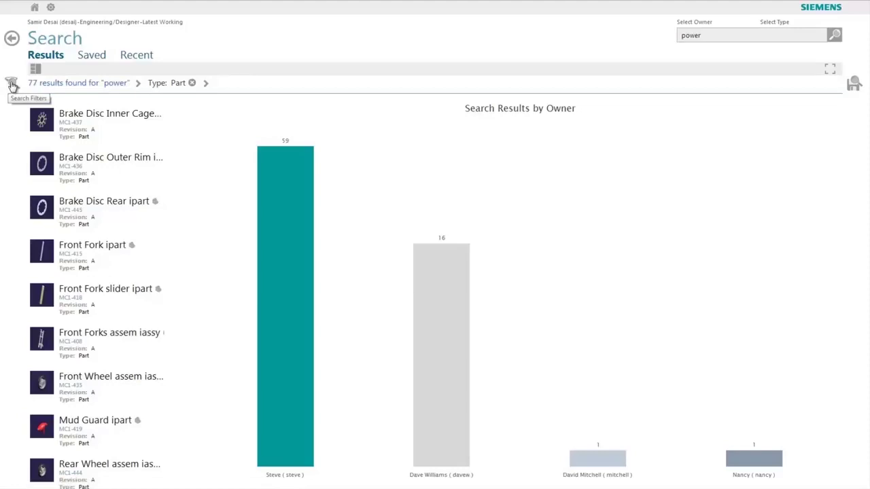
In Search Filters, add Requirement Revision to the Type filter and select the top owner
click(13, 85)
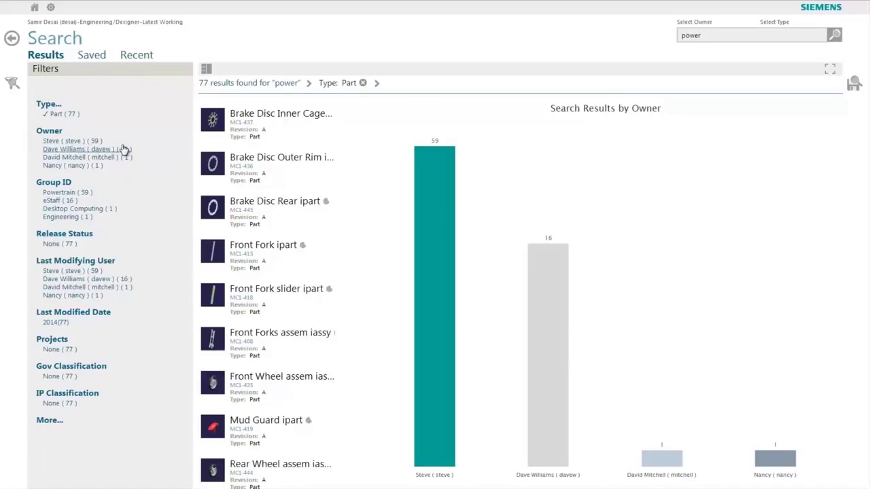
click(51, 106)
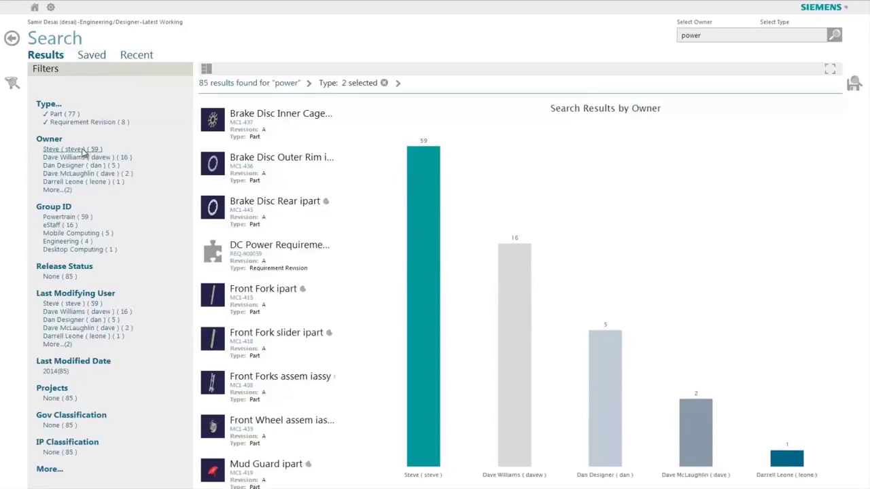
click(72, 149)
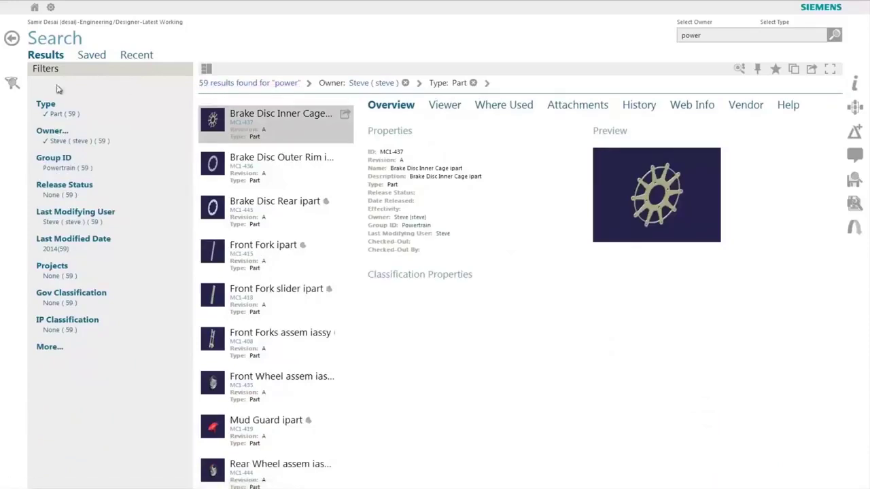
click(15, 84)
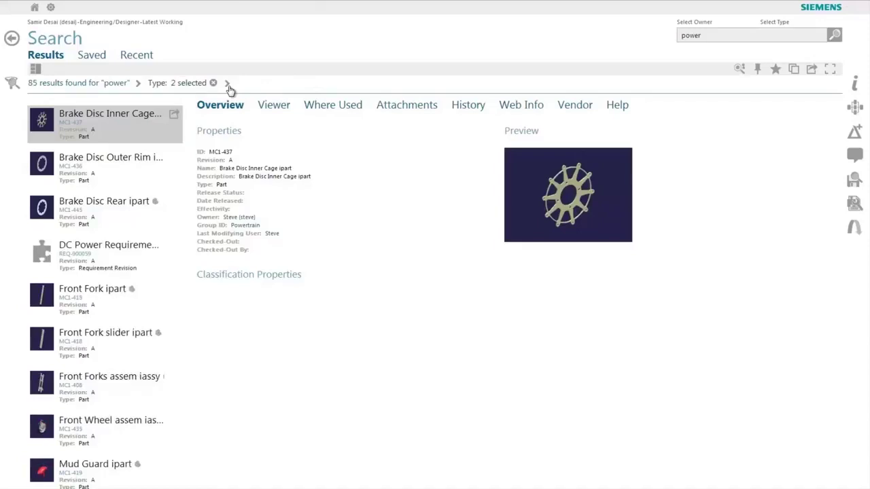
click(228, 83)
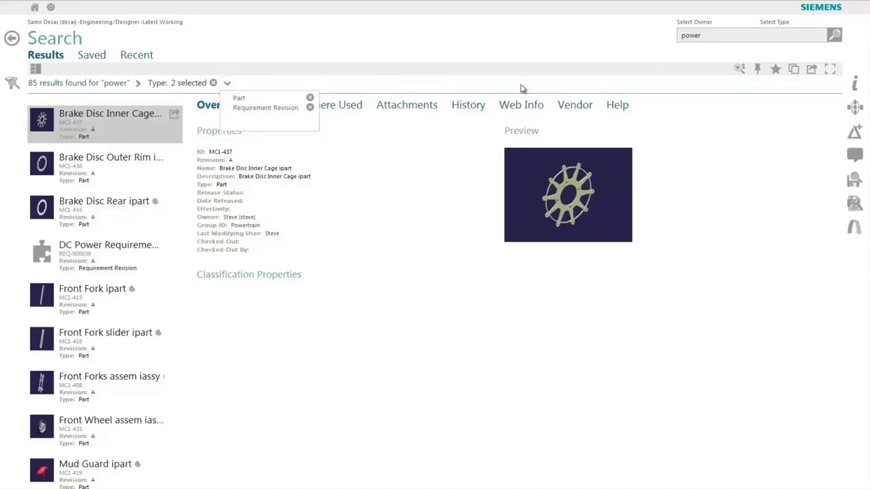
click(12, 84)
click(12, 85)
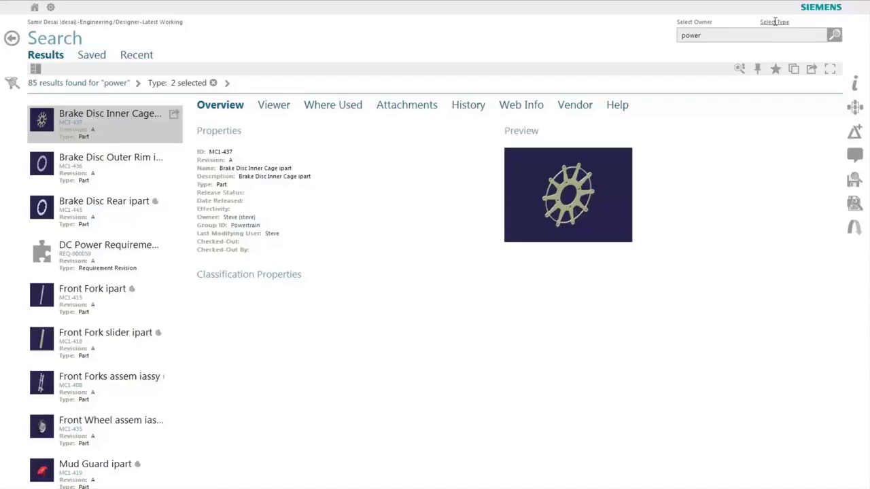
Search Part objects for 'wheel', returning 167 results, and briefly check the filters panel
click(775, 22)
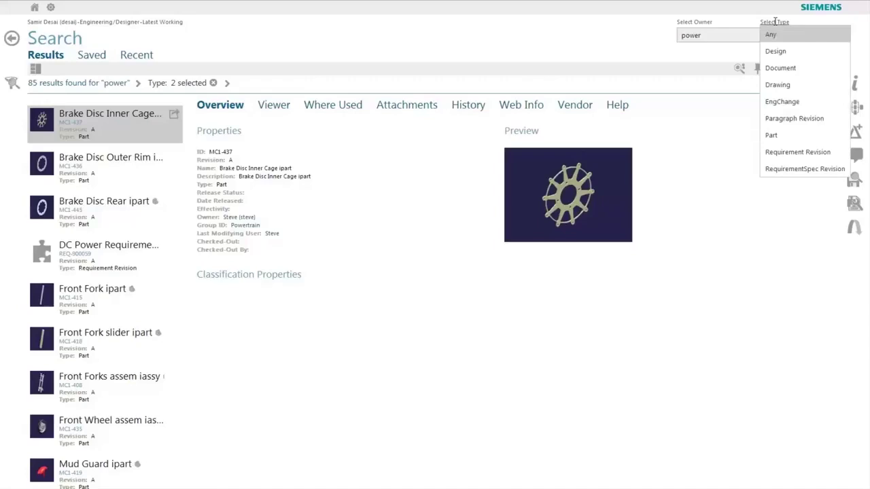
click(773, 136)
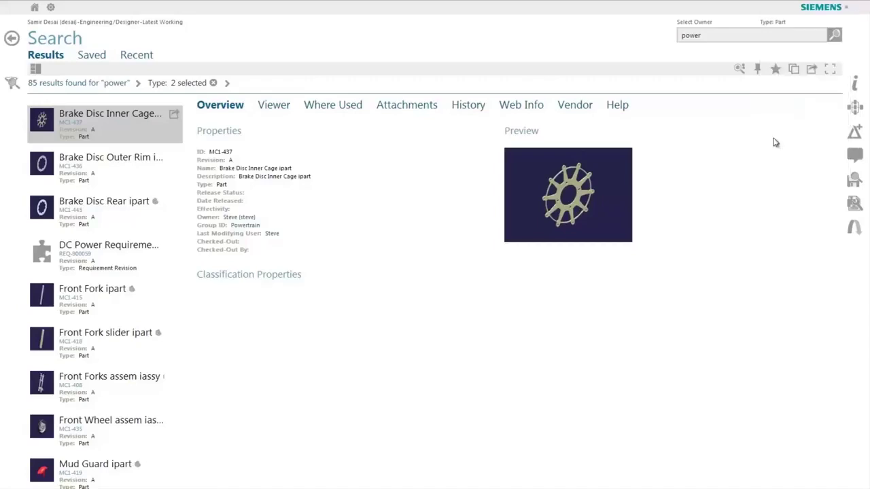
click(736, 34)
key(BackSpace)
key(BackSpace)
key(BackSpace)
key(BackSpace)
key(BackSpace)
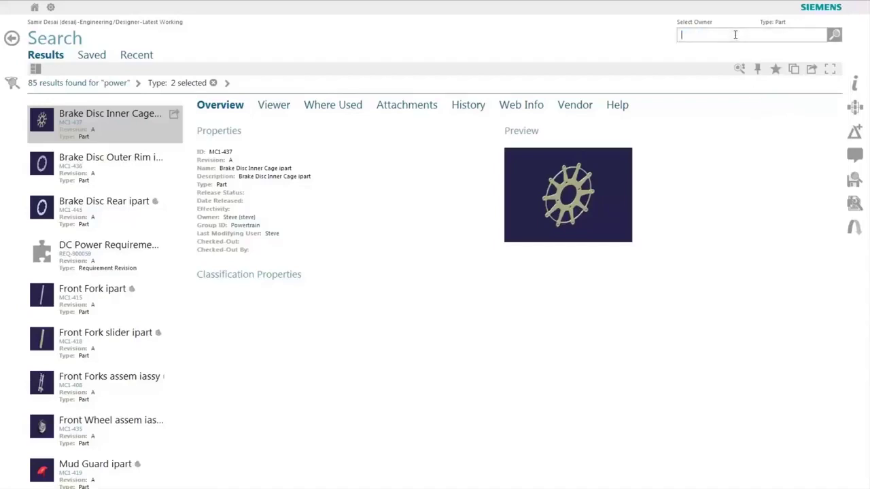
text(wheel)
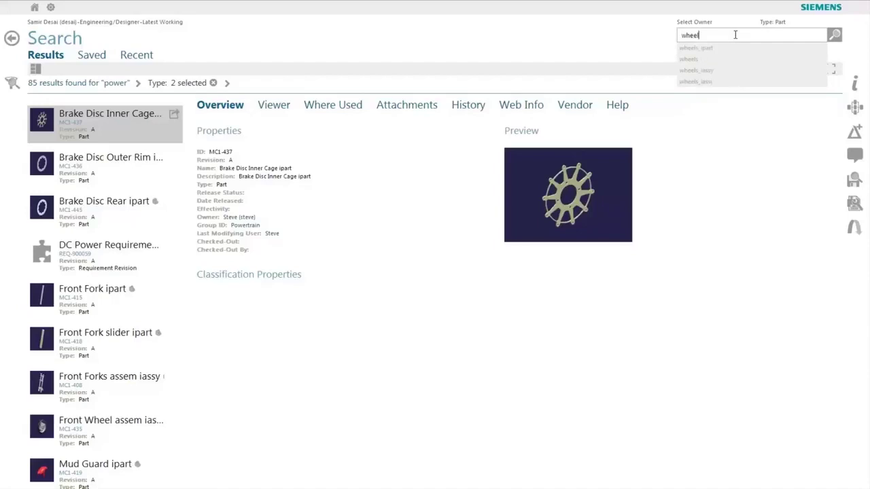
click(835, 36)
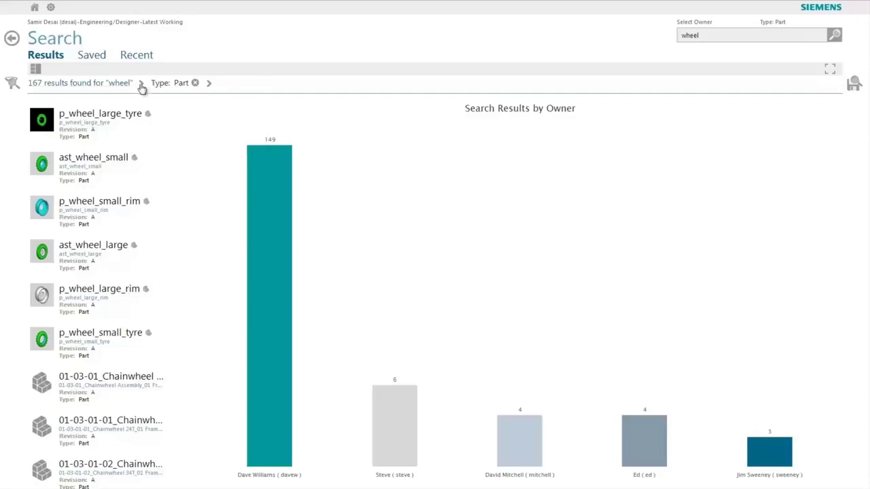
click(12, 82)
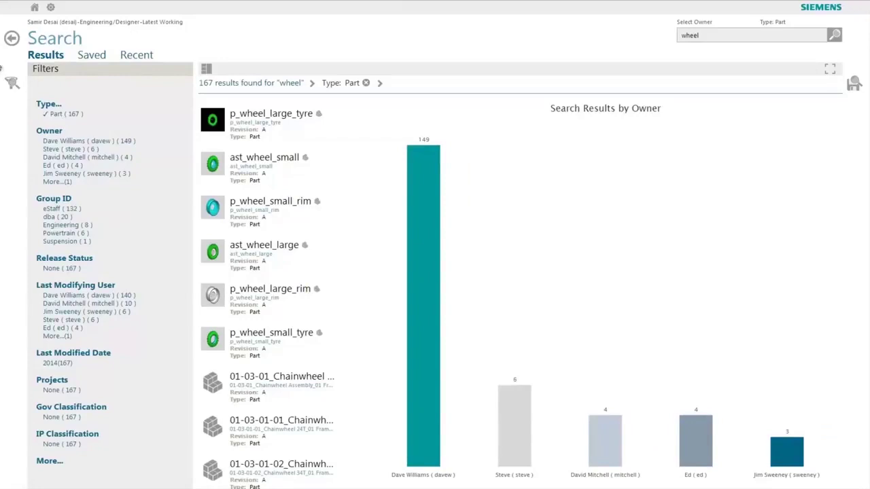
click(13, 82)
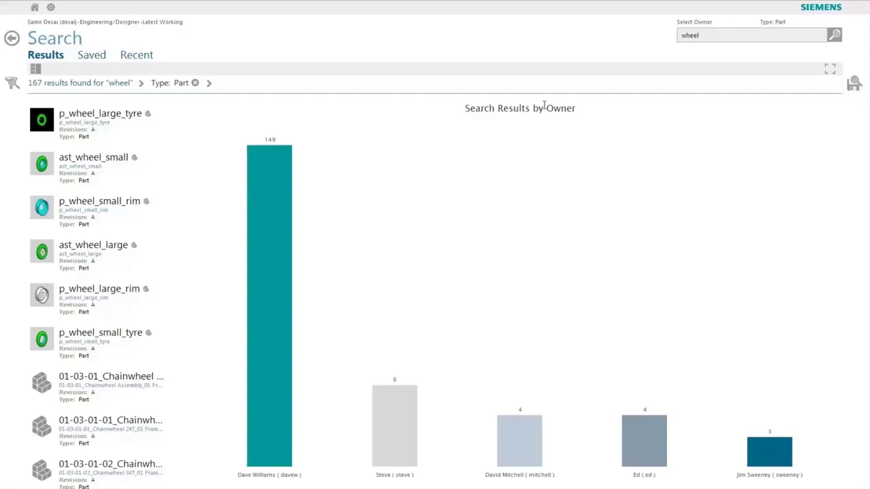
Refine the search to 'wheel rear' with Type: Part, leaving 10 results
mouse_move(270, 152)
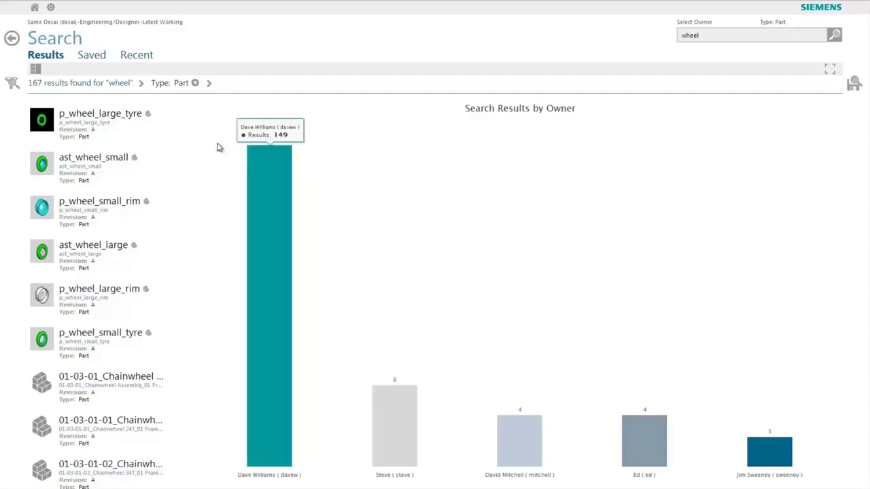
click(110, 84)
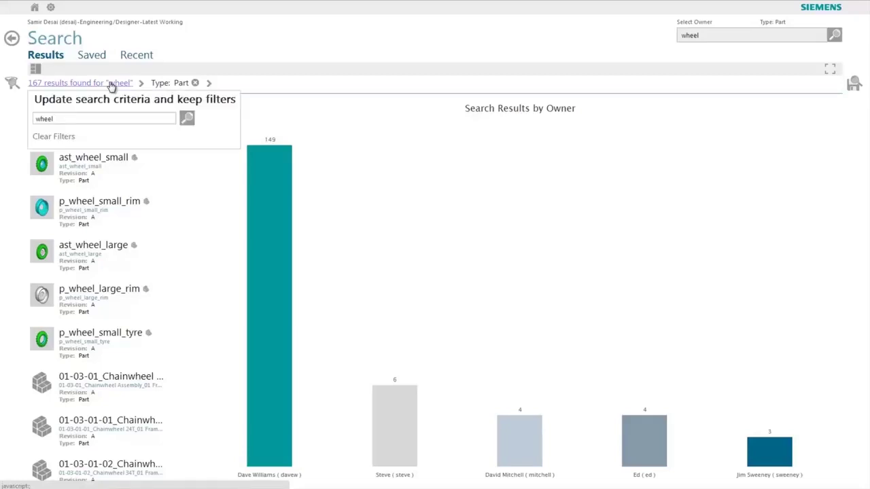
click(63, 119)
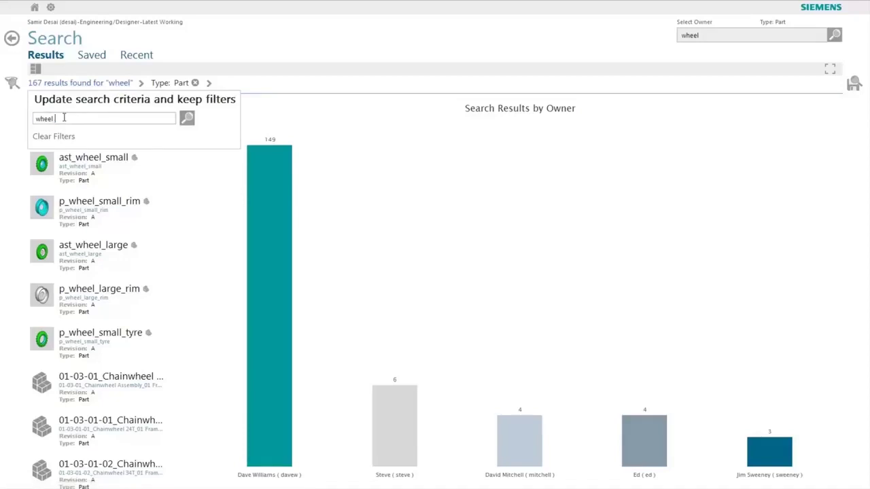
text(rear)
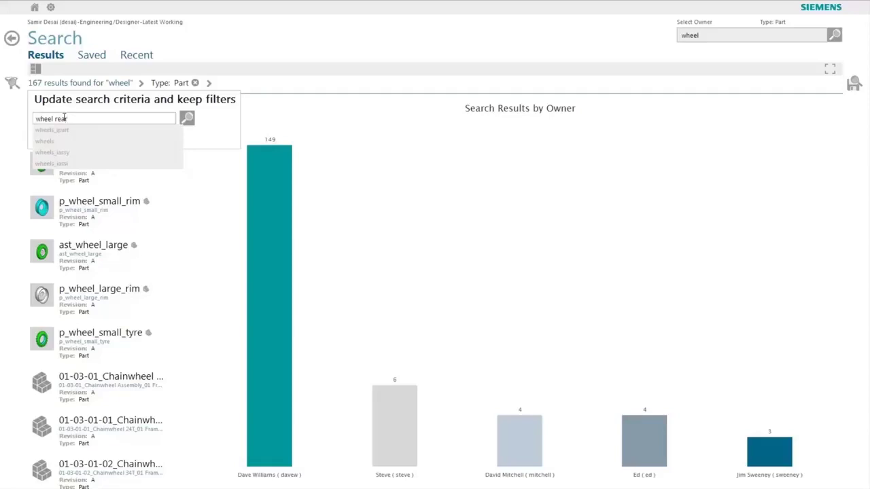
click(188, 121)
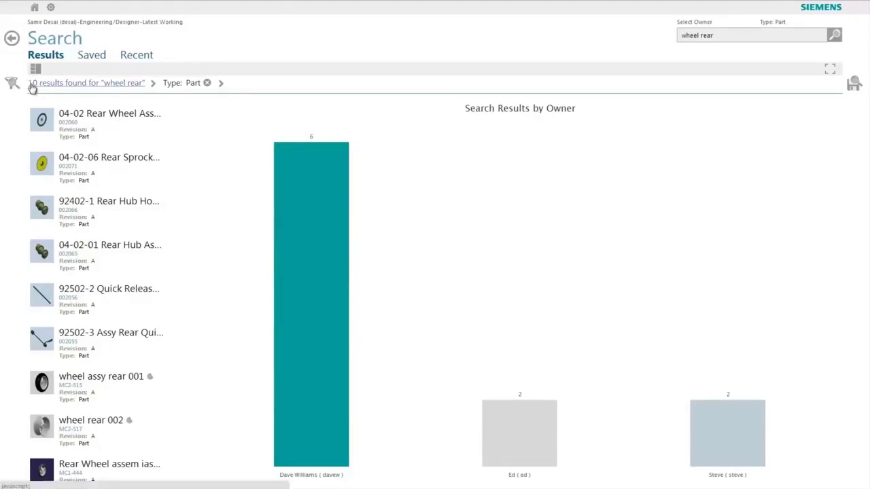
click(32, 84)
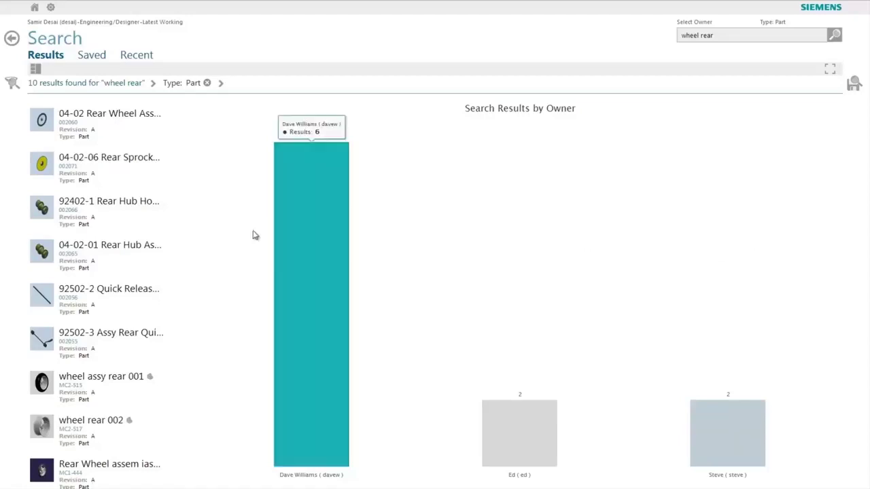
Edit the query to 'wheel OR rear' and rerun it, giving 164 Part results
click(81, 83)
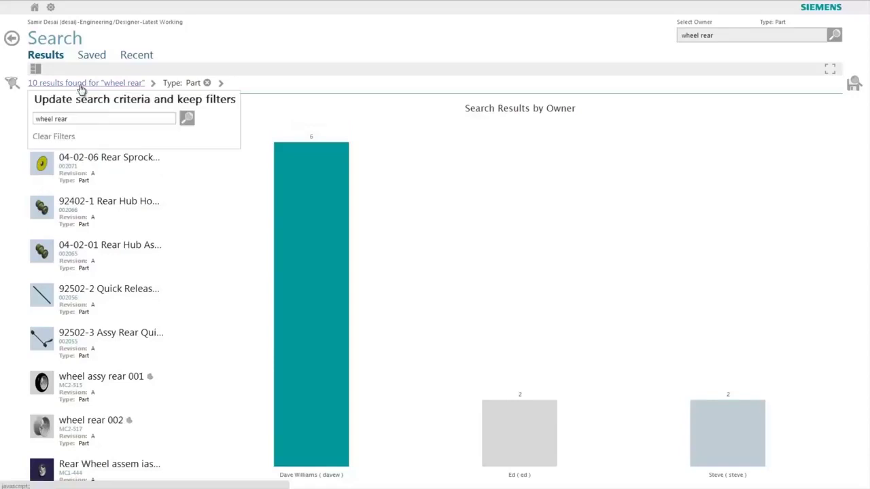
triple_click(51, 118)
click(53, 118)
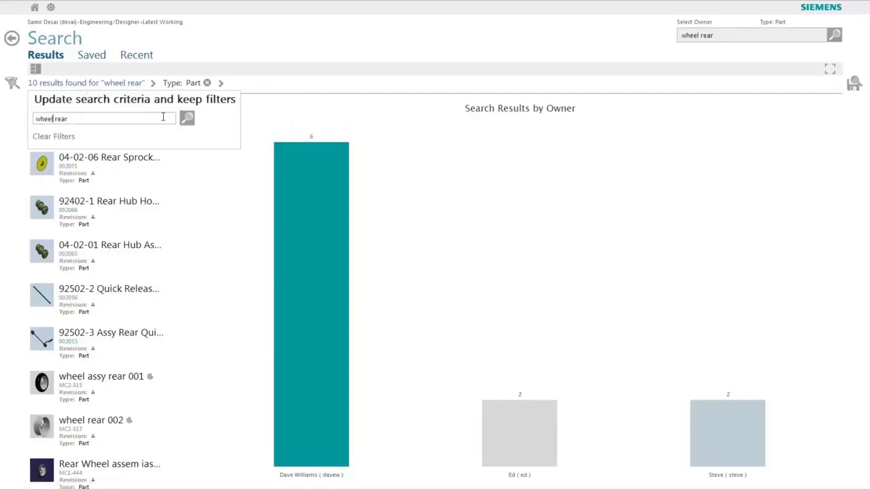
text(R)
key(BackSpace)
text(OR)
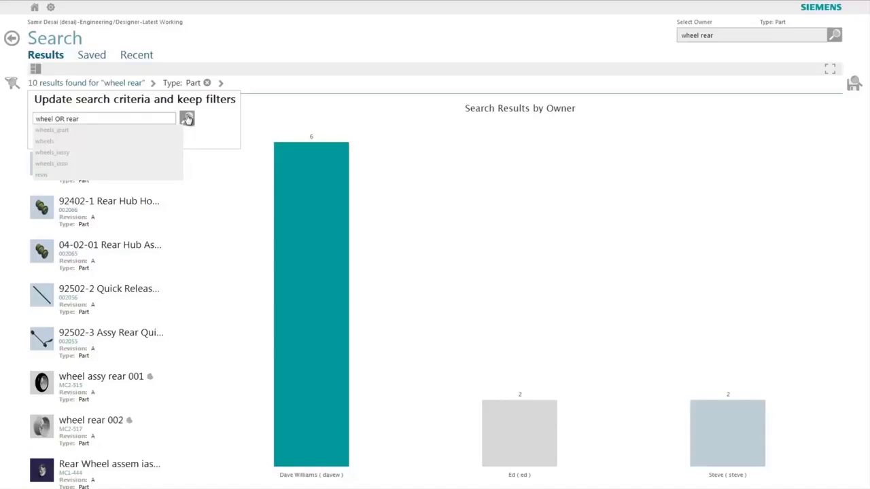
click(187, 119)
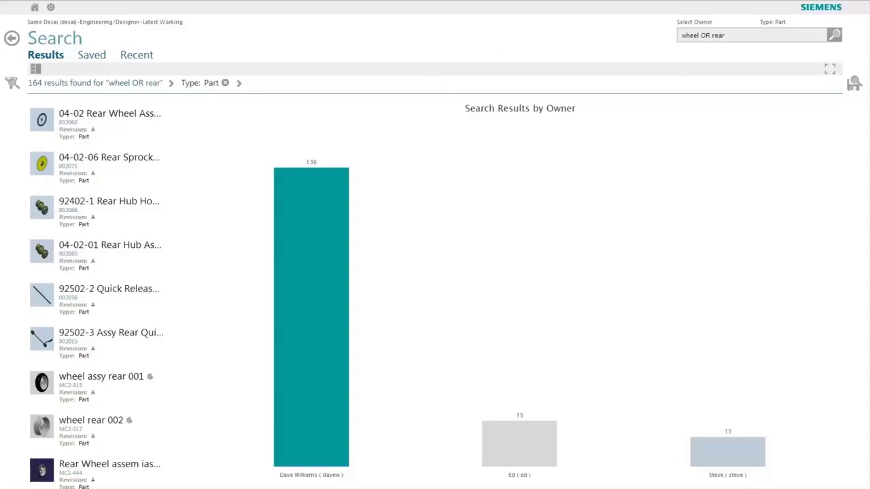
Replace the query with ID 'JET-376' and search, bringing up part nut LPT2
triple_click(727, 36)
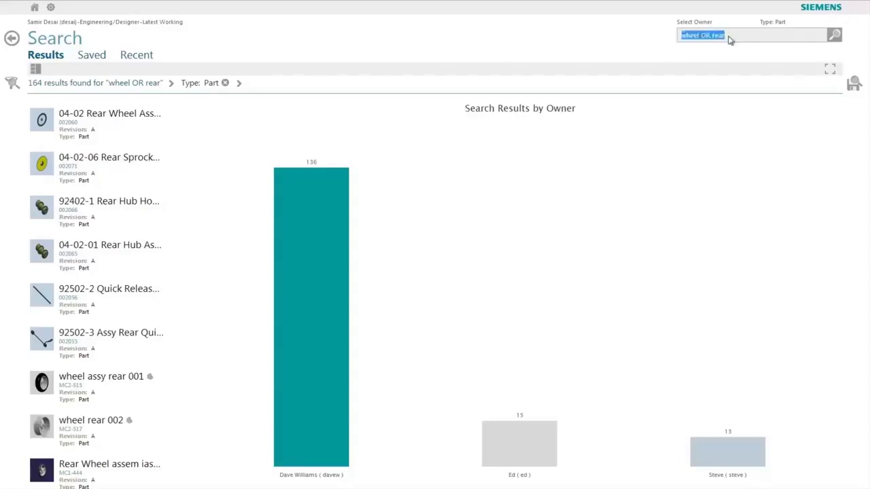
drag(727, 35, 769, 34)
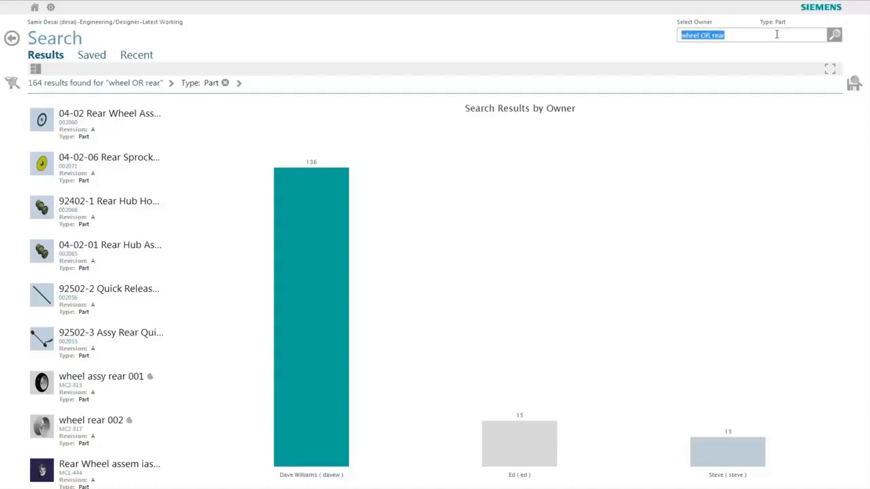
text(JET-)
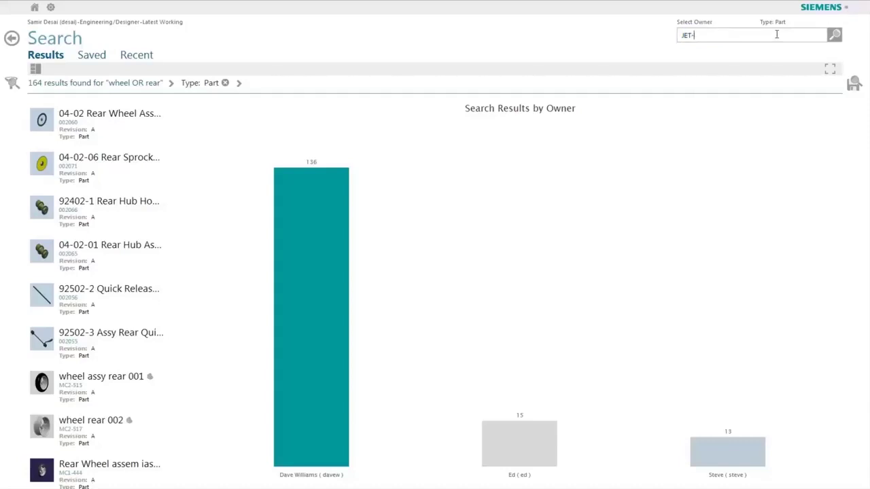
text(376)
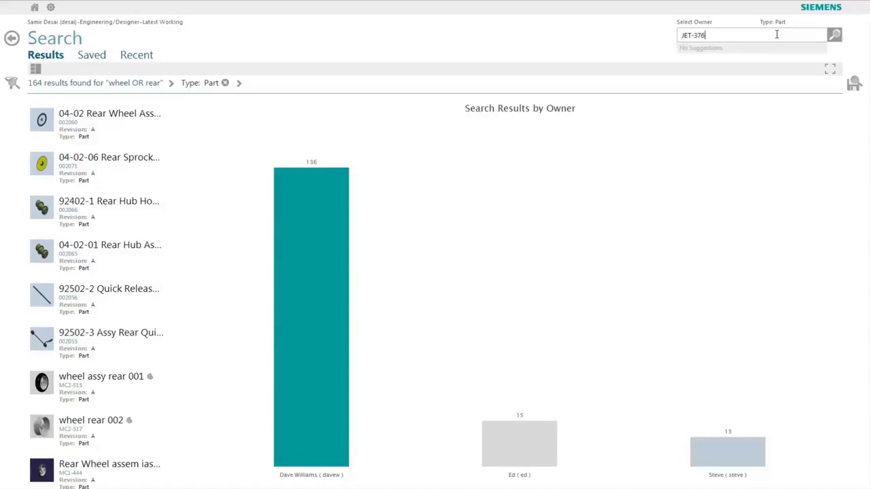
click(835, 37)
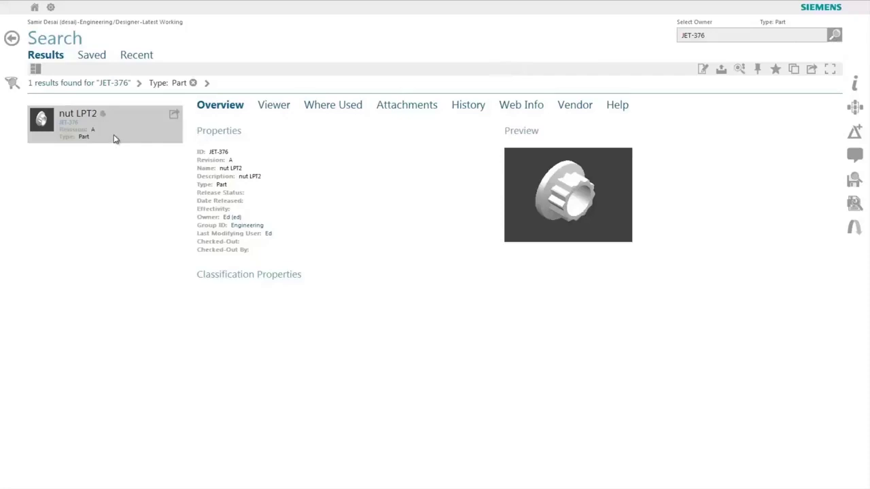
drag(232, 151, 212, 152)
click(325, 188)
Shape-search parts like nut LPT2, set similarity to Very Similar (13 results), then go Home
click(742, 75)
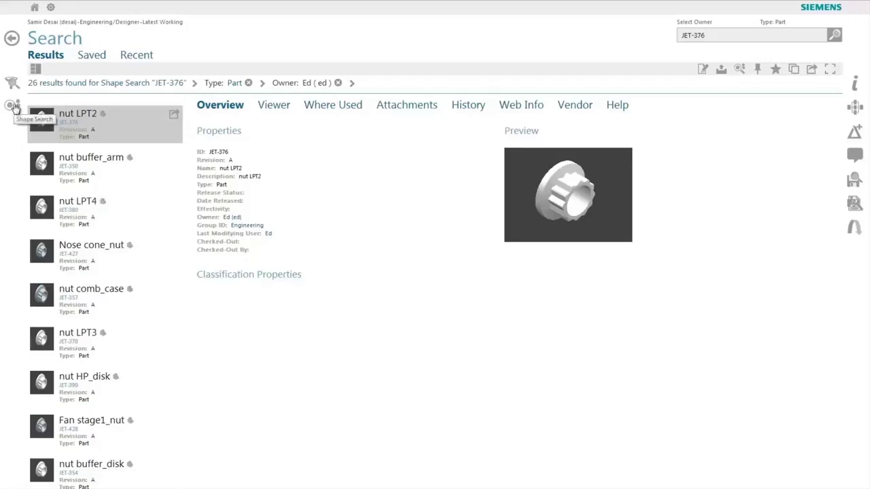
click(13, 106)
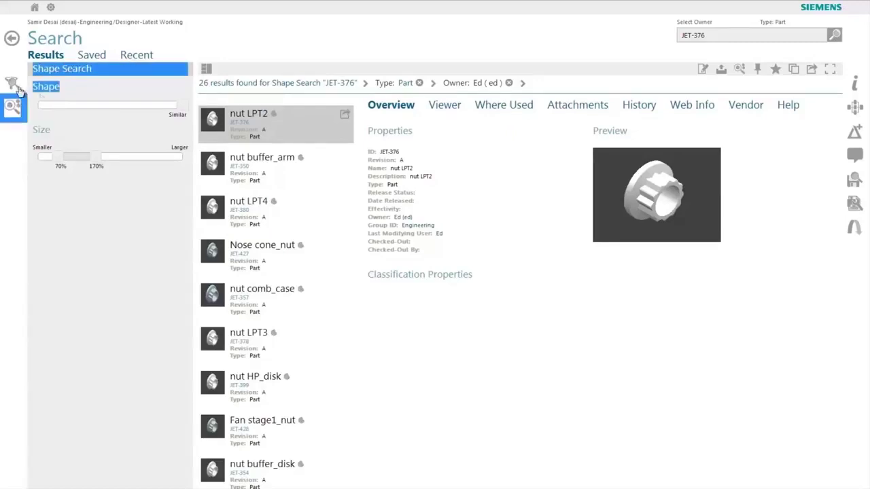
click(109, 105)
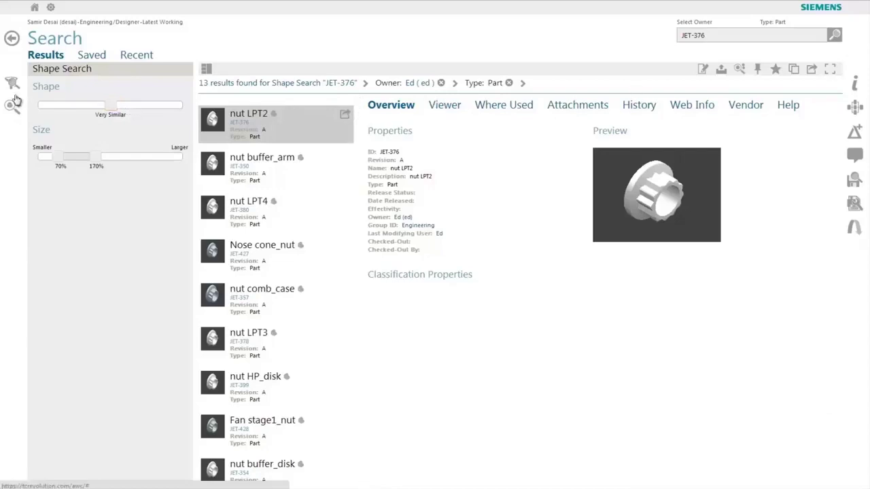
click(12, 83)
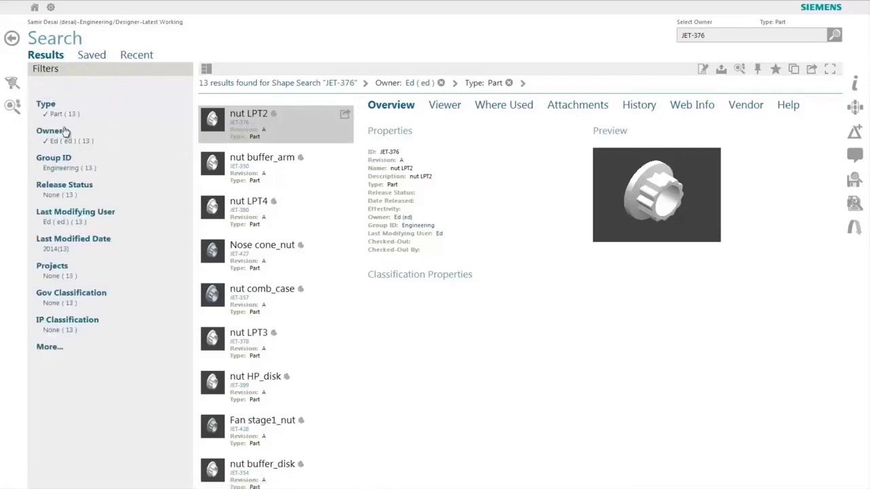
click(442, 82)
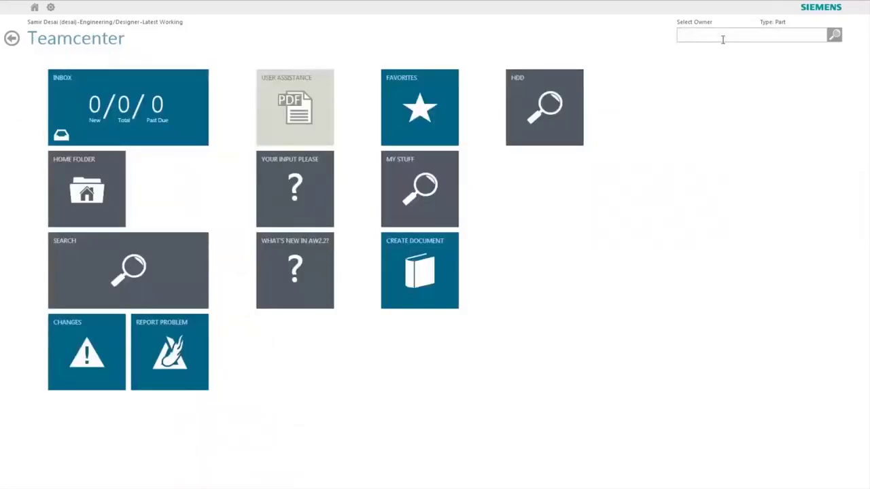
Search for '(Dan OR Ed) AND (Bolt OR engine)' without the stray 'a.' prefix, returning 412 parts
text(a.	(Dan OR Ed) AND (Bolt OR engine))
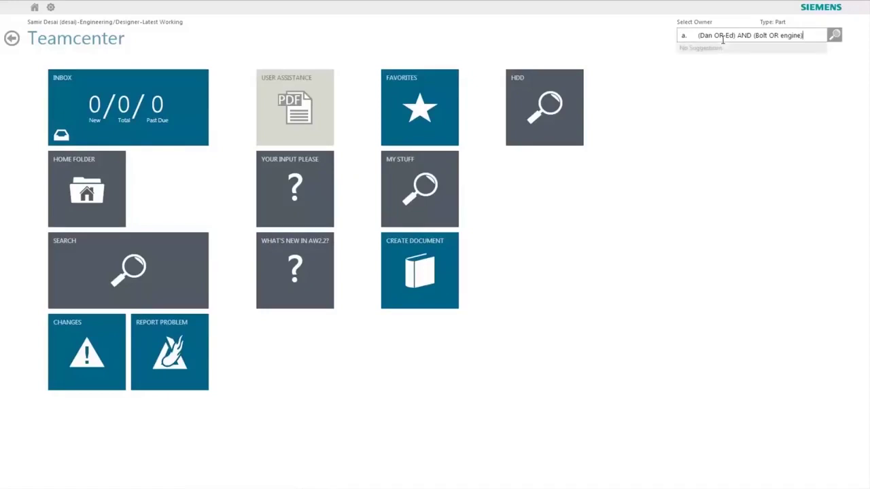
drag(699, 35, 676, 38)
key(BackSpace)
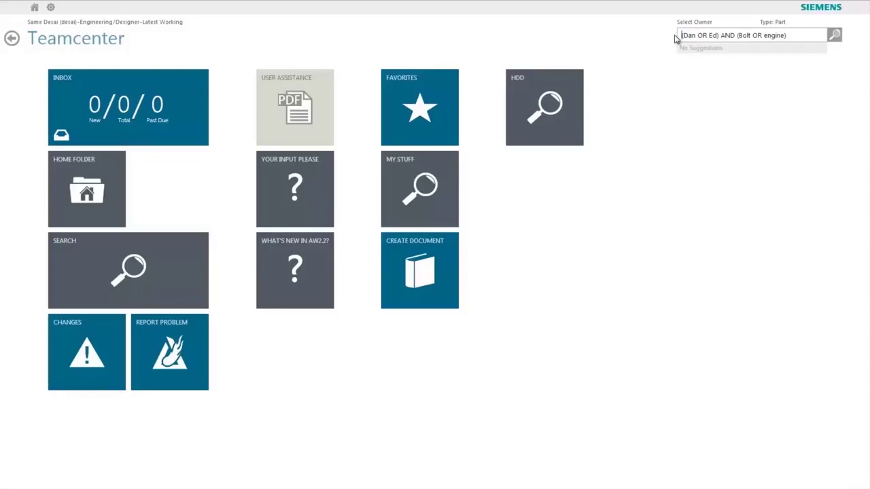
click(835, 35)
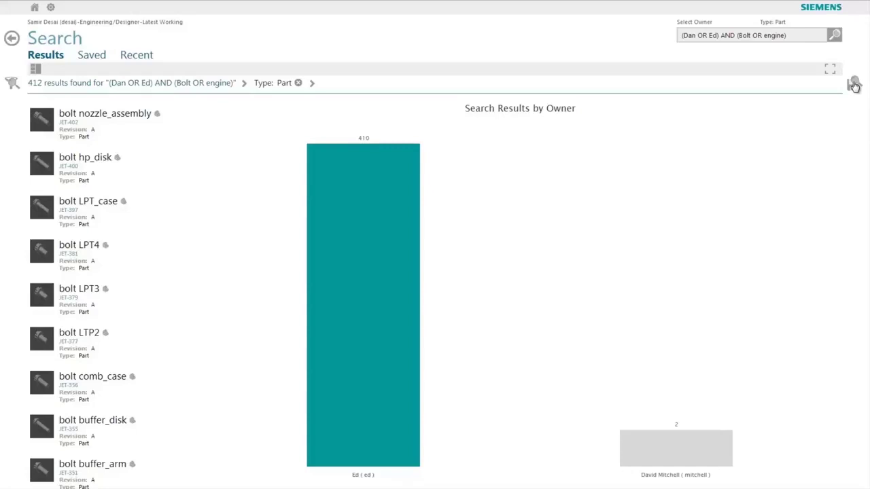
Save the Boolean search as 'Complex Search' with Pin to Home enabled
click(854, 84)
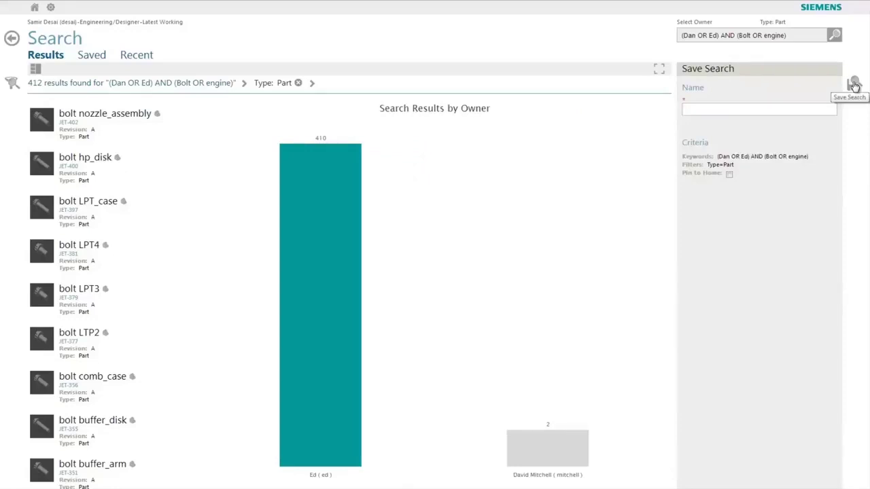
click(734, 110)
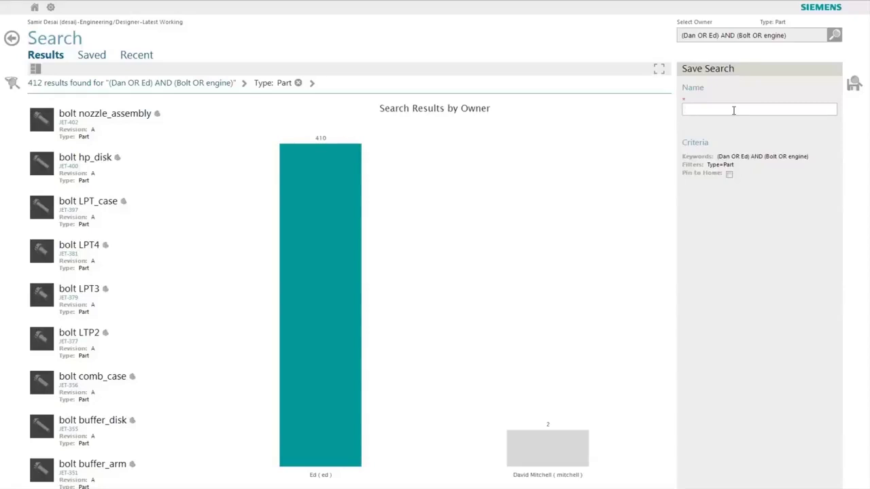
text(Complet)
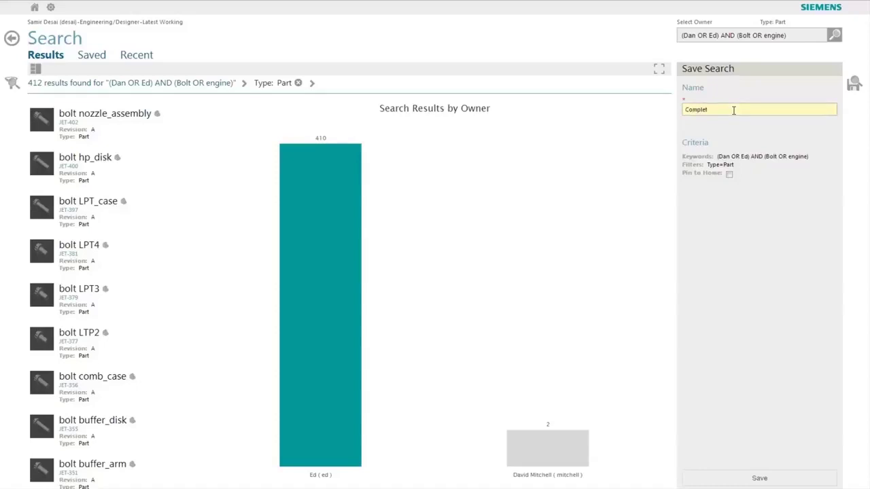
text(s)
key(BackSpace)
text(x Search)
click(729, 174)
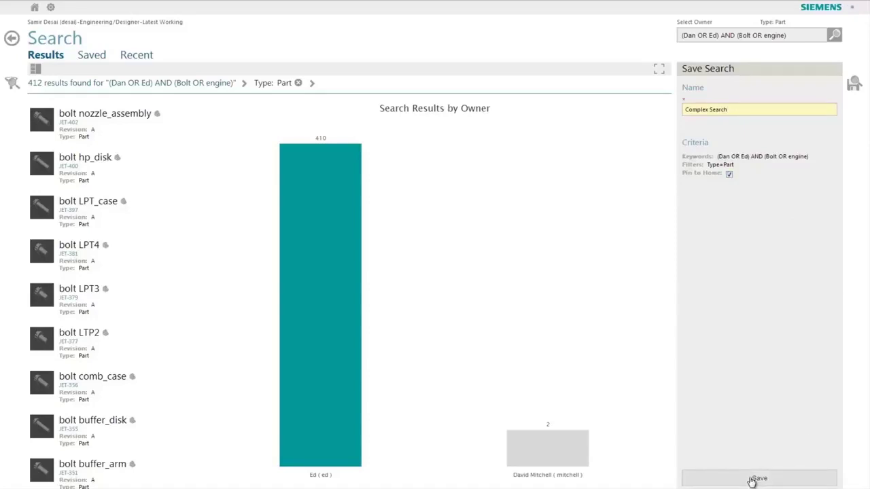
click(755, 479)
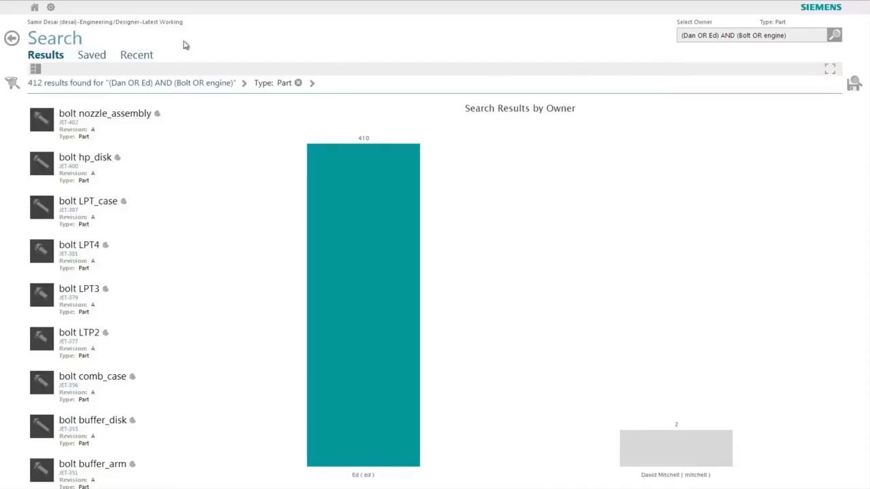
click(35, 8)
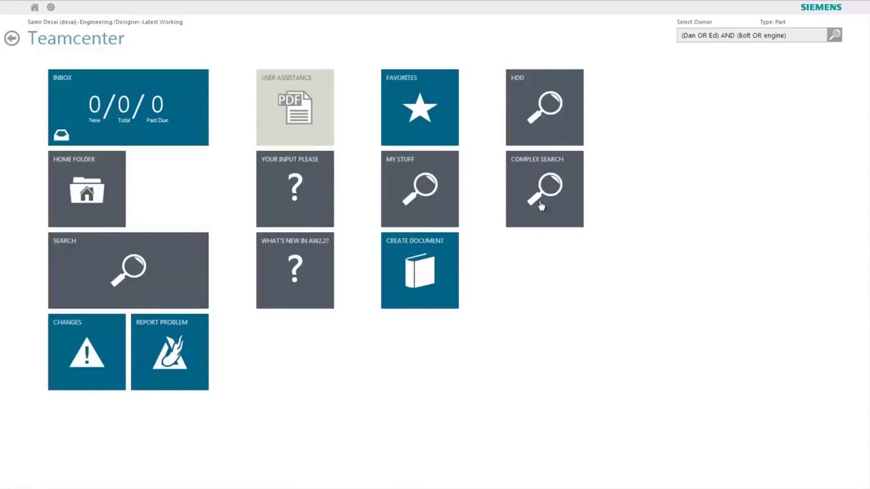
click(531, 94)
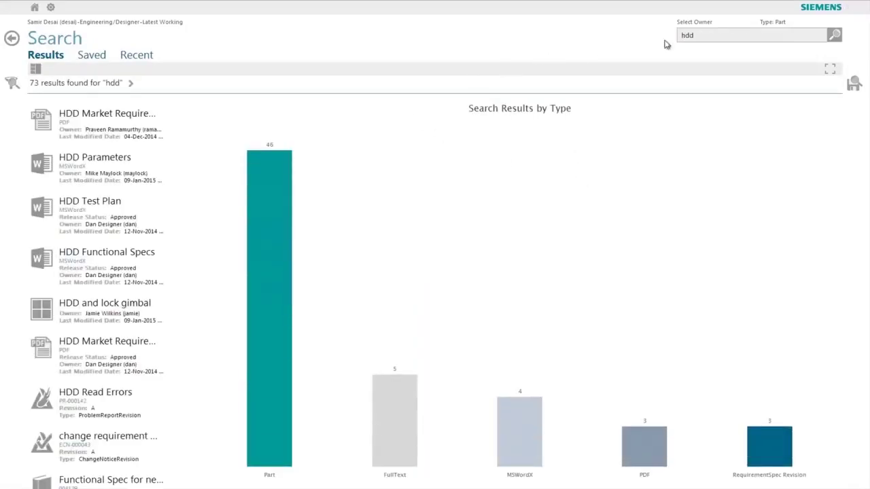
click(705, 35)
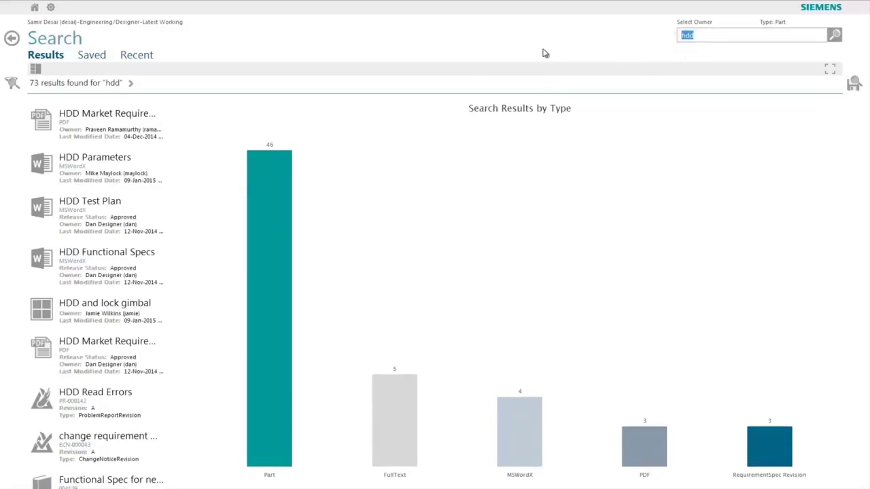
click(516, 55)
click(34, 10)
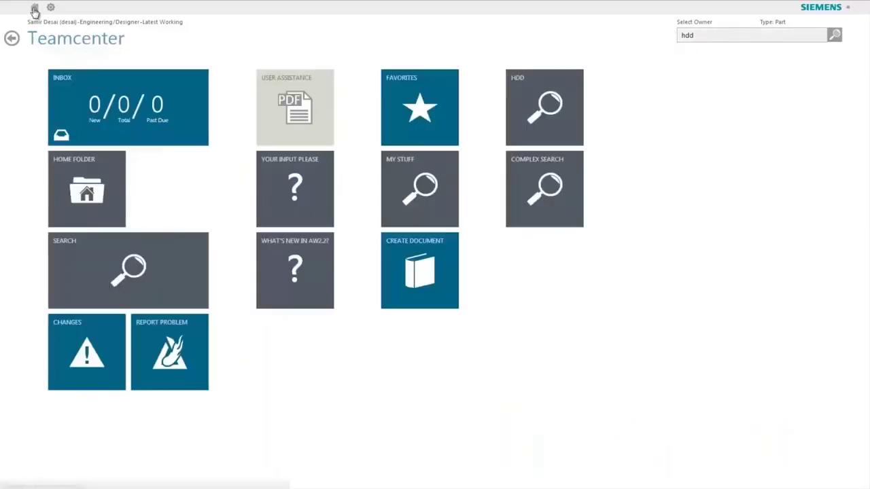
click(531, 168)
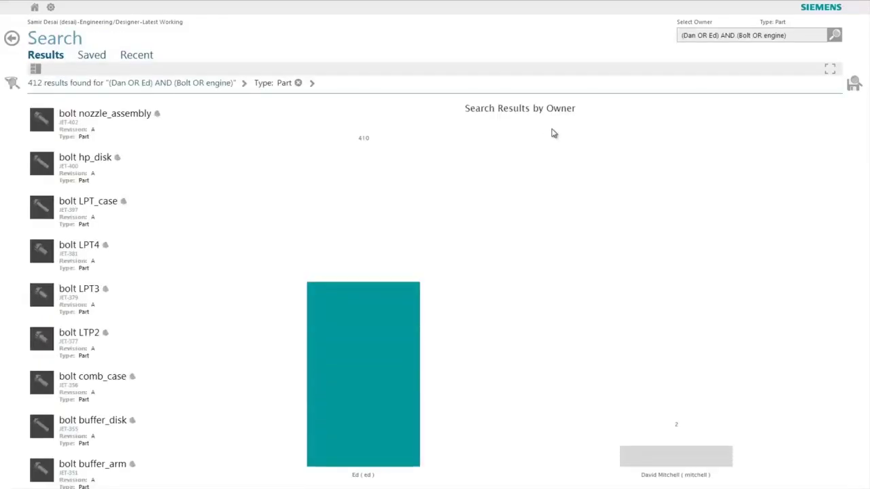
click(769, 34)
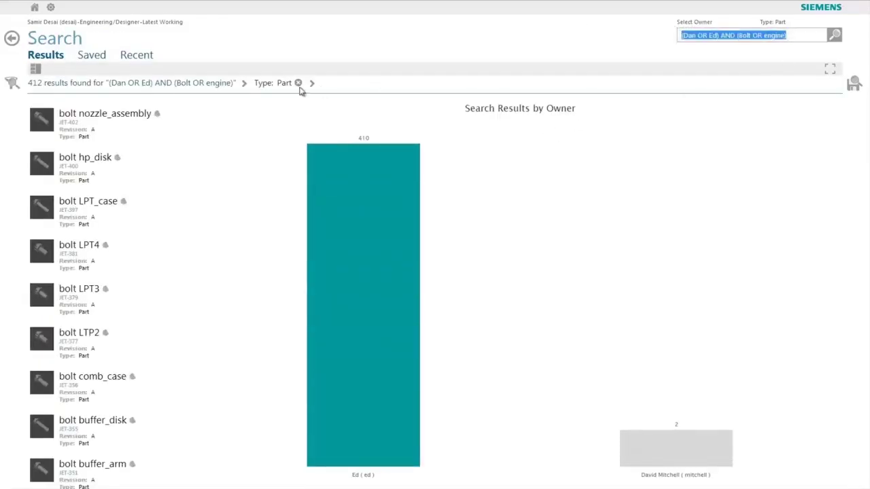
drag(267, 82, 291, 82)
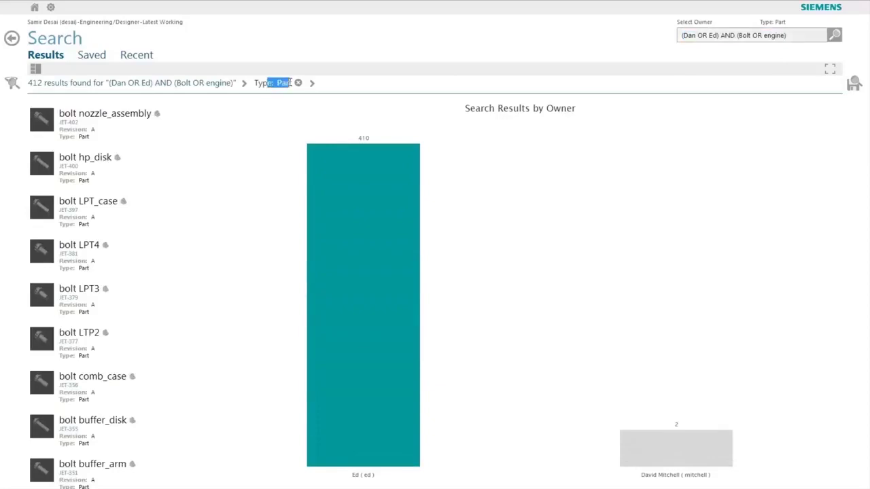
click(321, 37)
Review the Saved and Recent search lists, then rerun the recent 'wheel rear' search
click(97, 56)
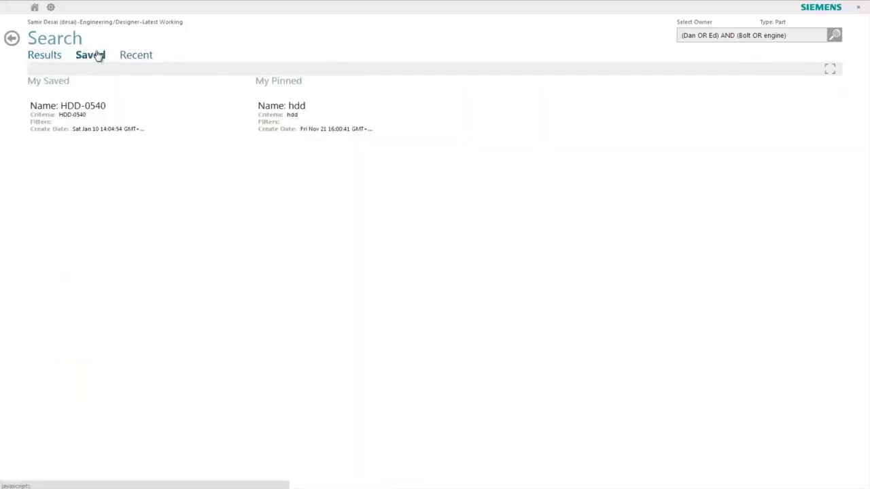
click(129, 58)
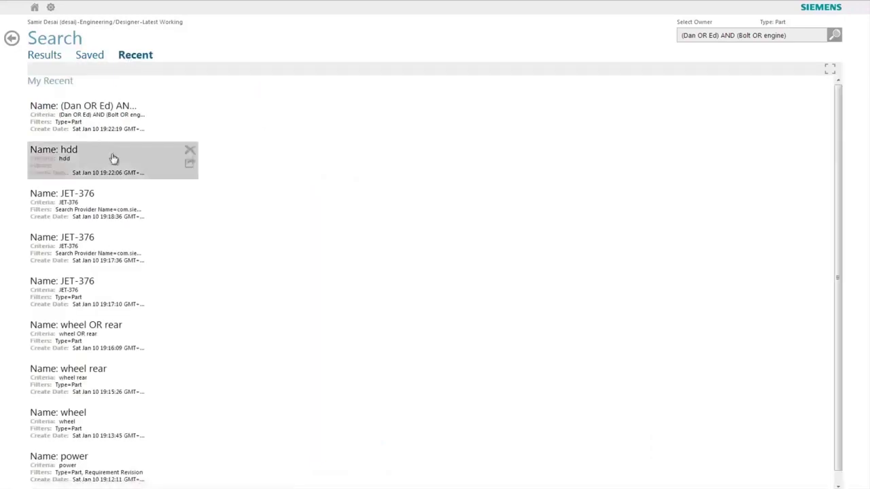
mouse_move(82, 176)
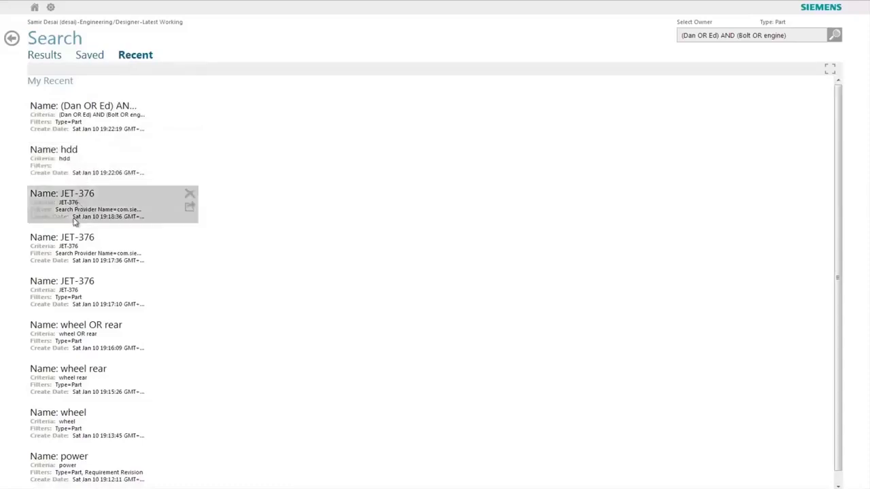
mouse_move(124, 391)
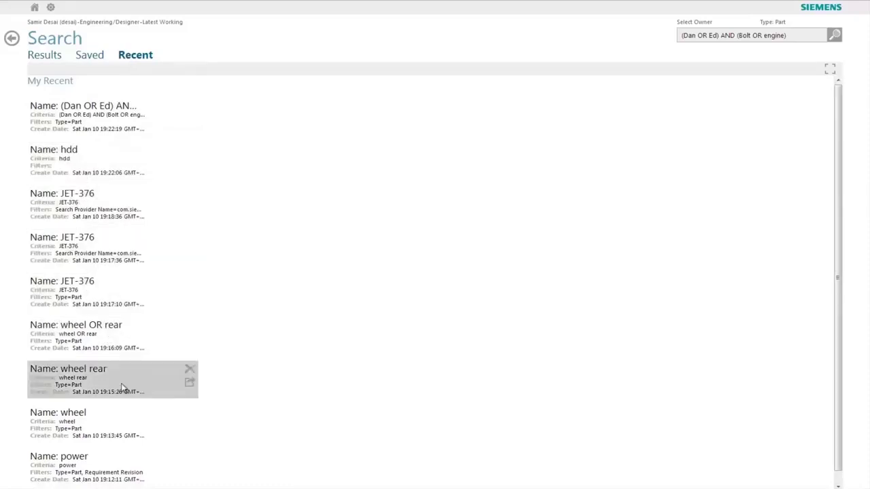
click(189, 383)
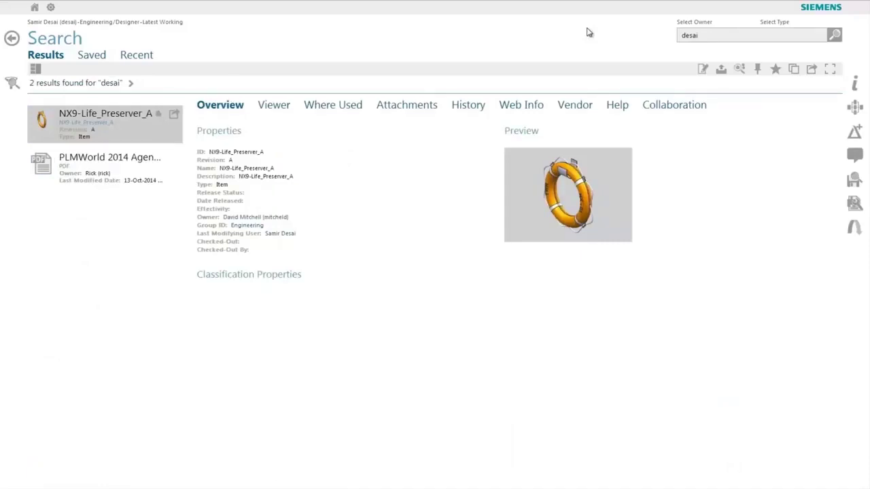
Attach the 'submarine' requirements document to the item's Documents, then rerun the Complex Search tile
click(405, 109)
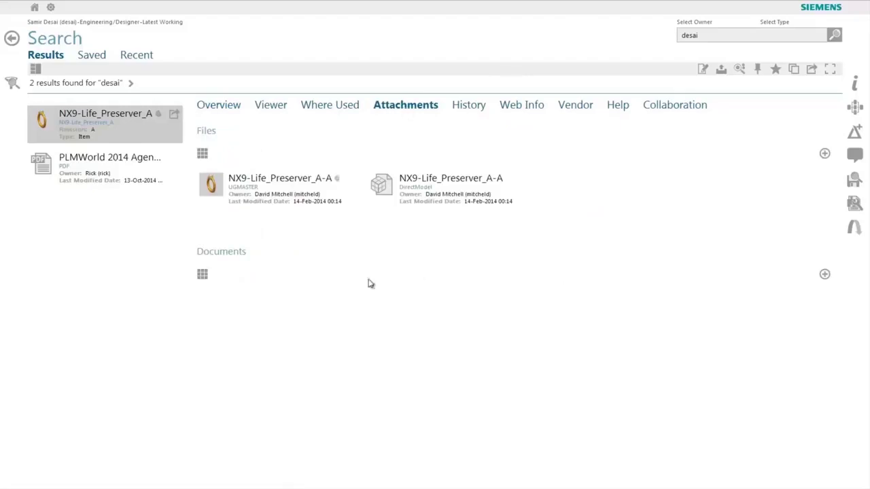
click(824, 275)
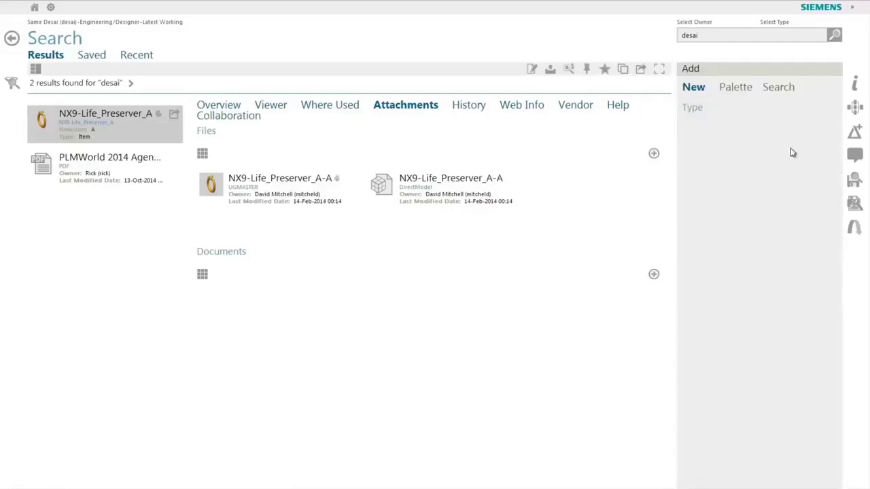
click(782, 90)
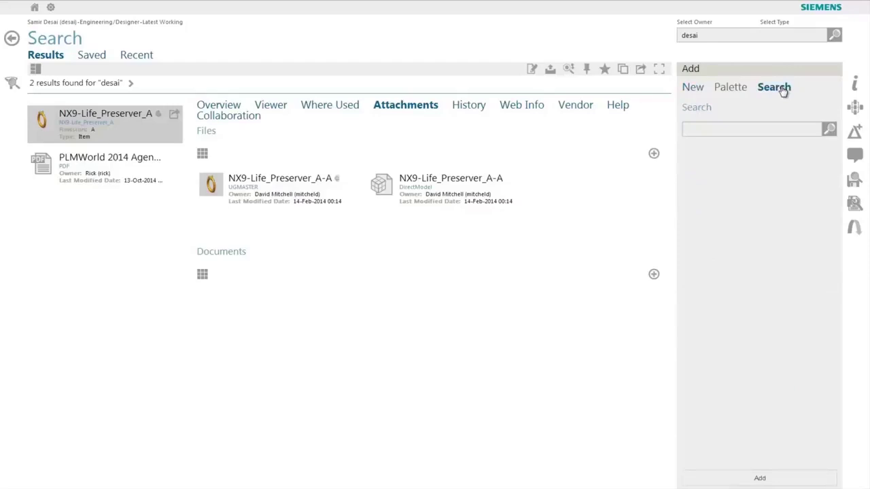
click(755, 129)
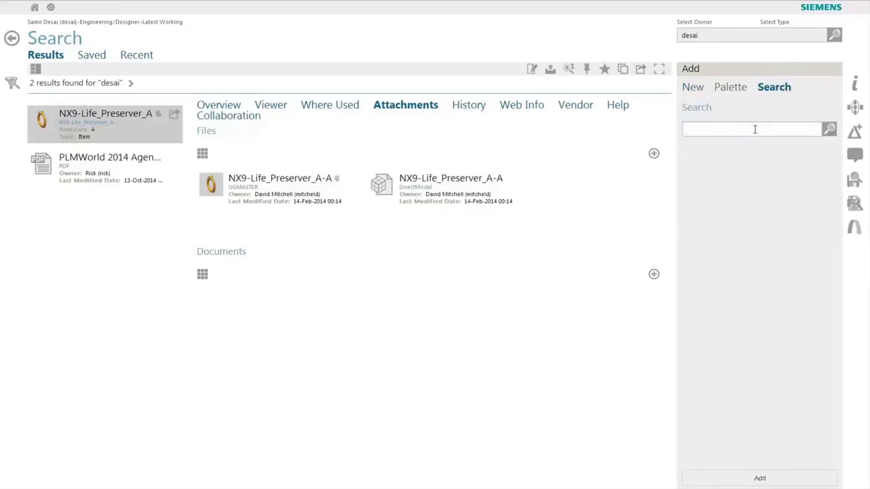
text(submarine)
click(830, 130)
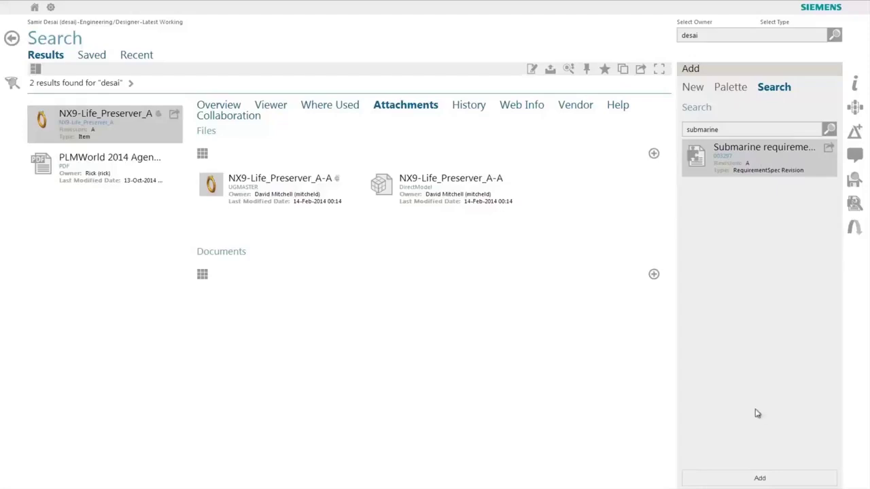
click(766, 479)
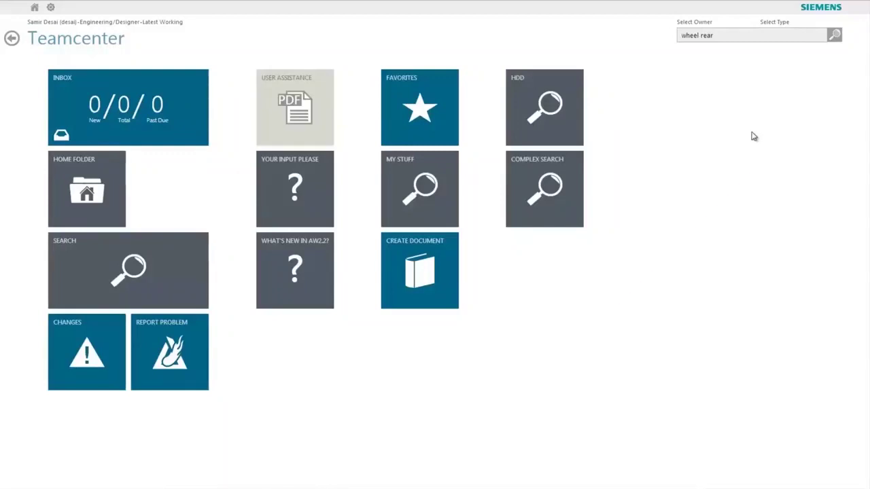
click(531, 200)
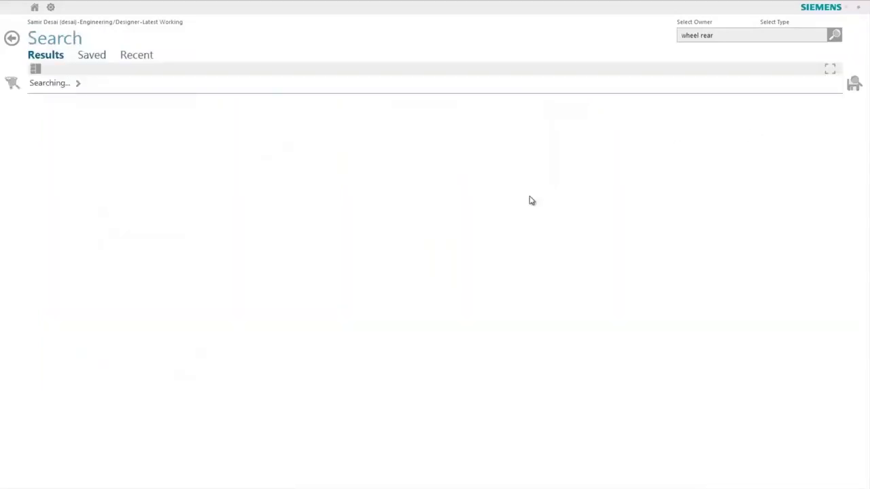